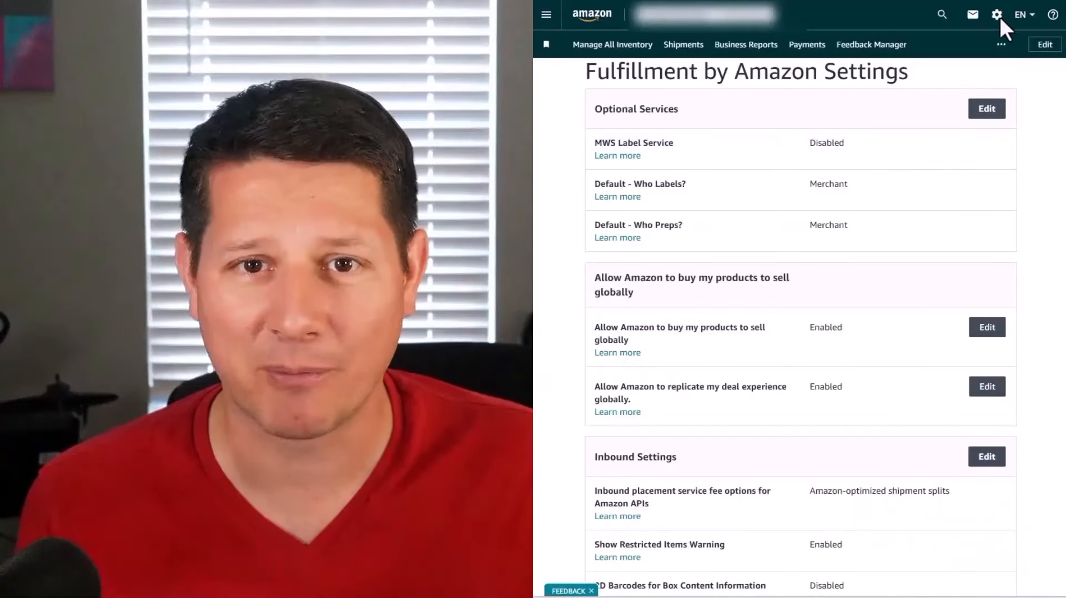
# - Open the Fulfillment by Amazon settings and check the default labeling and prep options
pyautogui.click(997, 15)
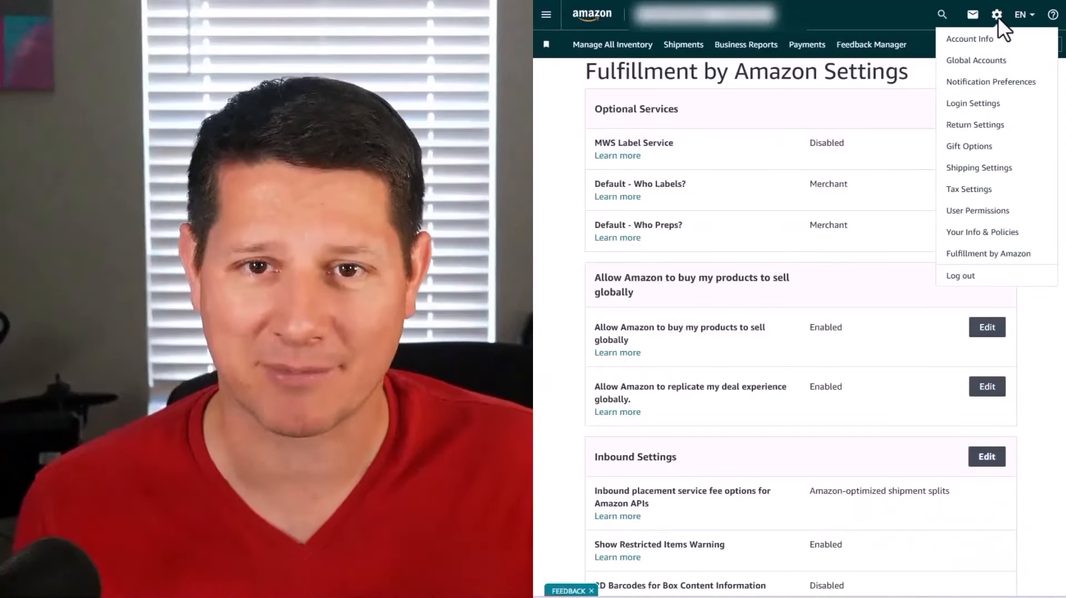
pyautogui.click(986, 256)
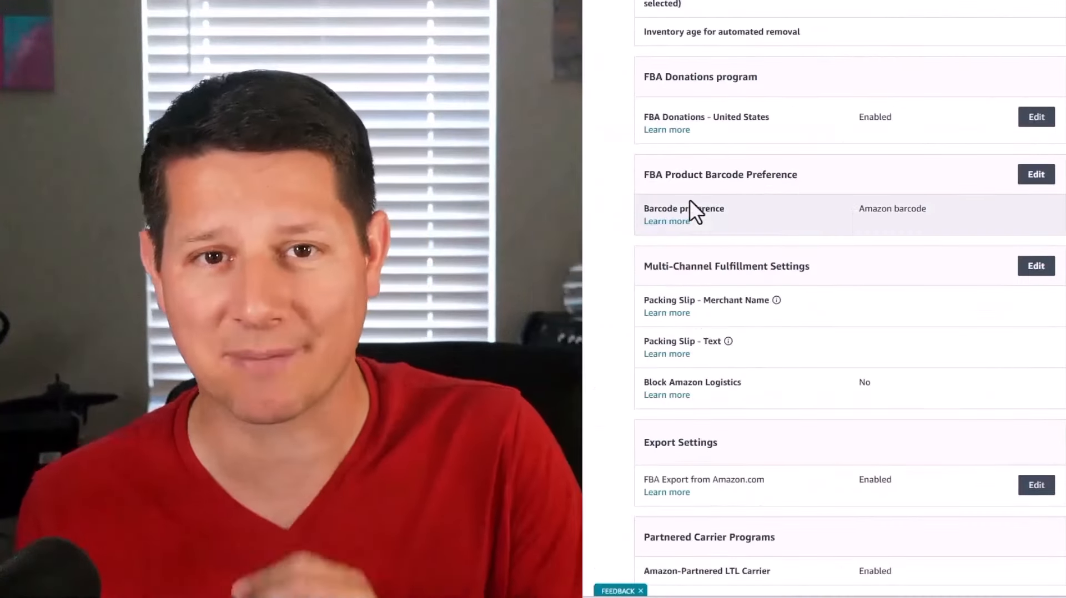
pyautogui.moveTo(859, 211); pyautogui.dragTo(932, 213)
pyautogui.click(1039, 176)
pyautogui.click(1037, 165)
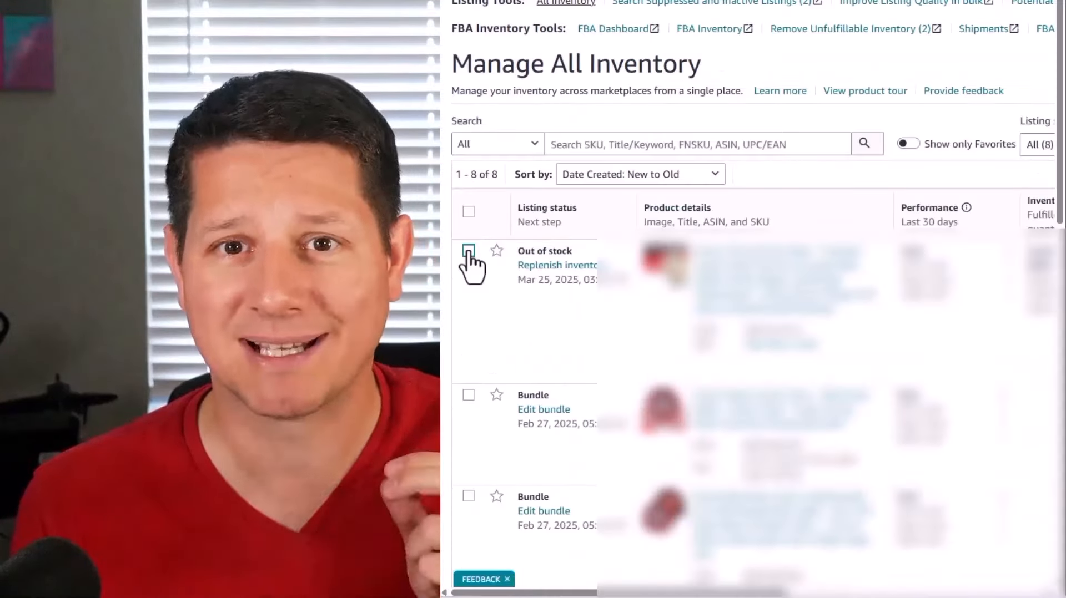
# - Select the first out-of-stock listing in the inventory and start printing its item labels
pyautogui.click(468, 253)
pyautogui.click(809, 552)
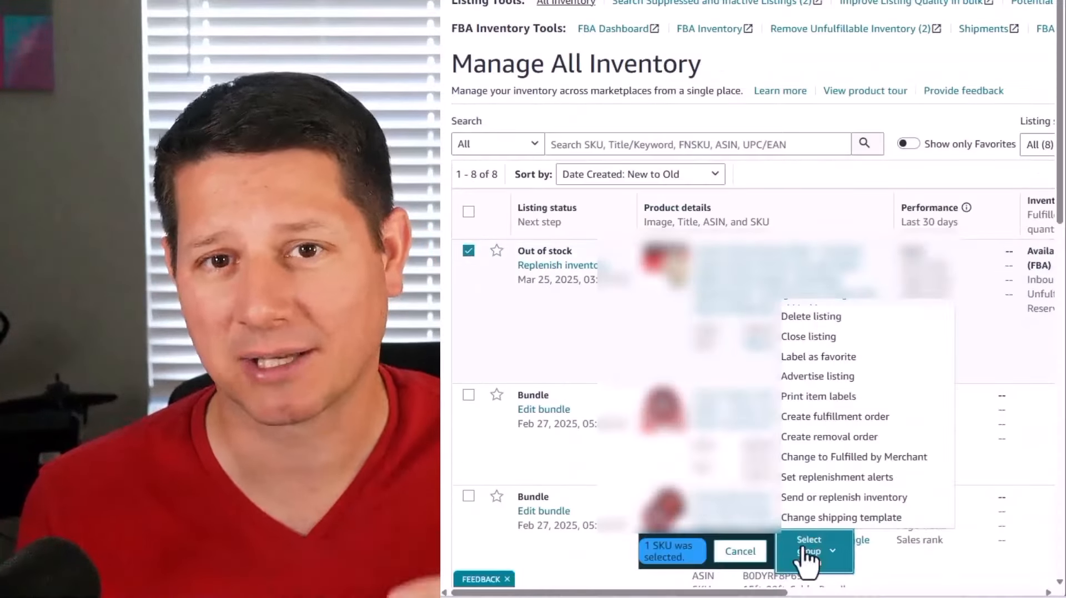
pyautogui.click(794, 402)
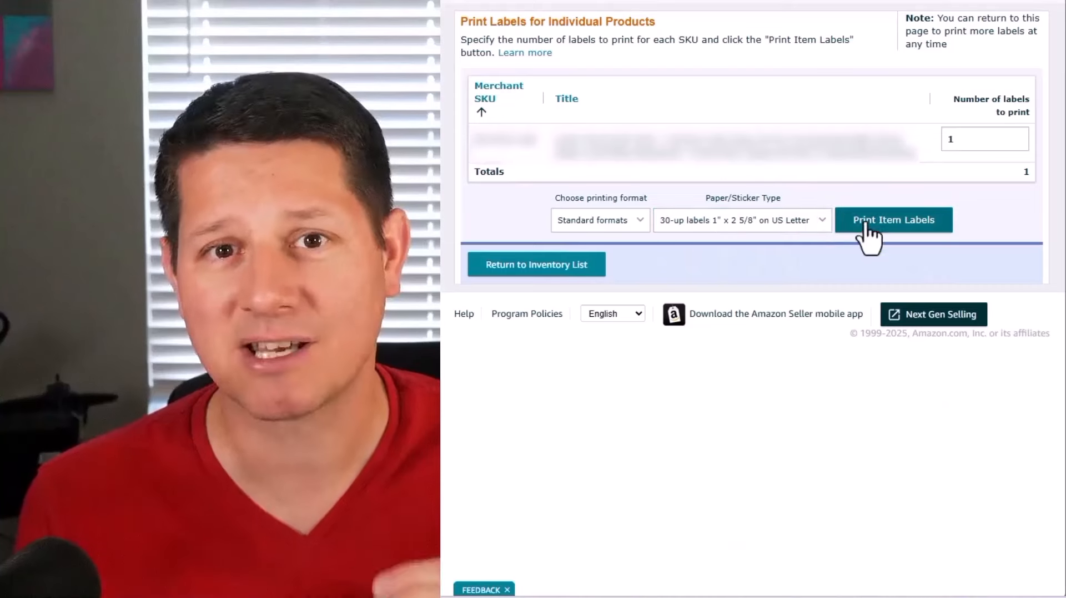
pyautogui.click(871, 238)
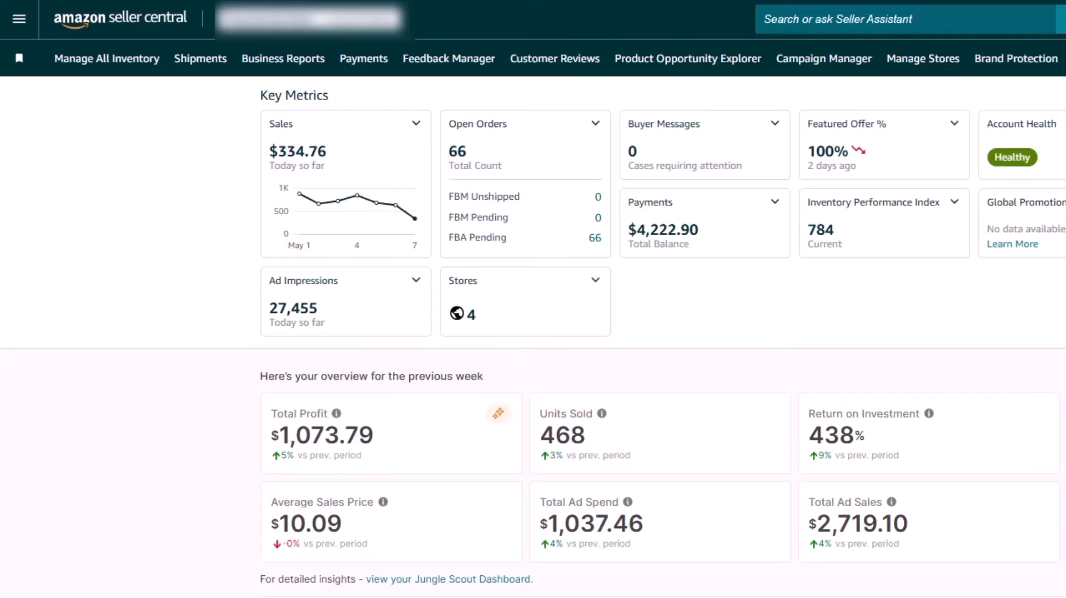
# - Open the inventory list and start Send or replenish inventory for the first out-of-stock listing
pyautogui.click(18, 19)
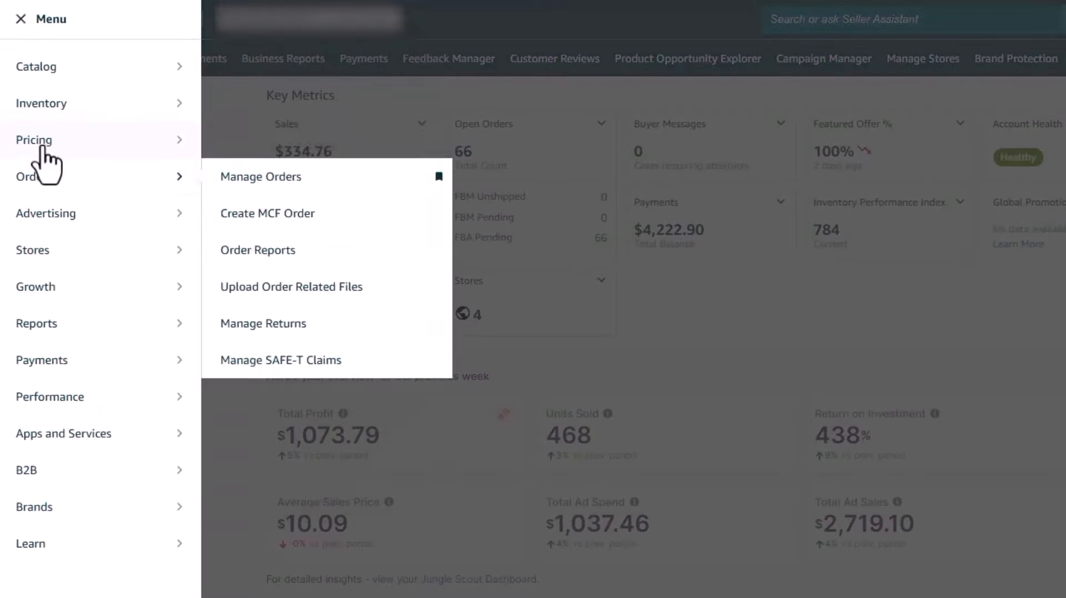
pyautogui.moveTo(185, 107)
pyautogui.click(271, 106)
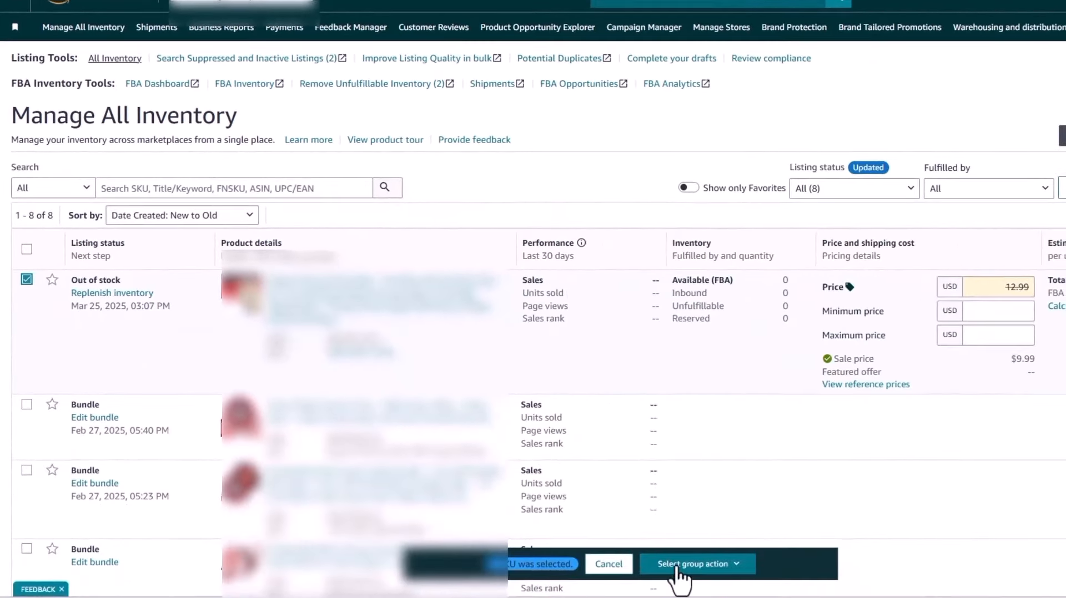
pyautogui.click(677, 566)
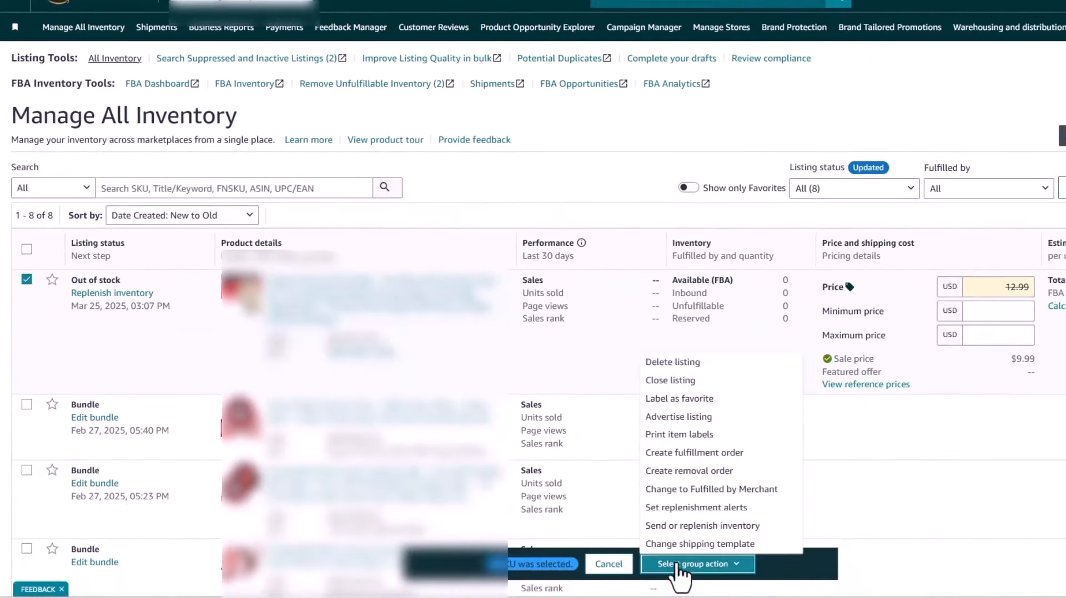
pyautogui.click(684, 528)
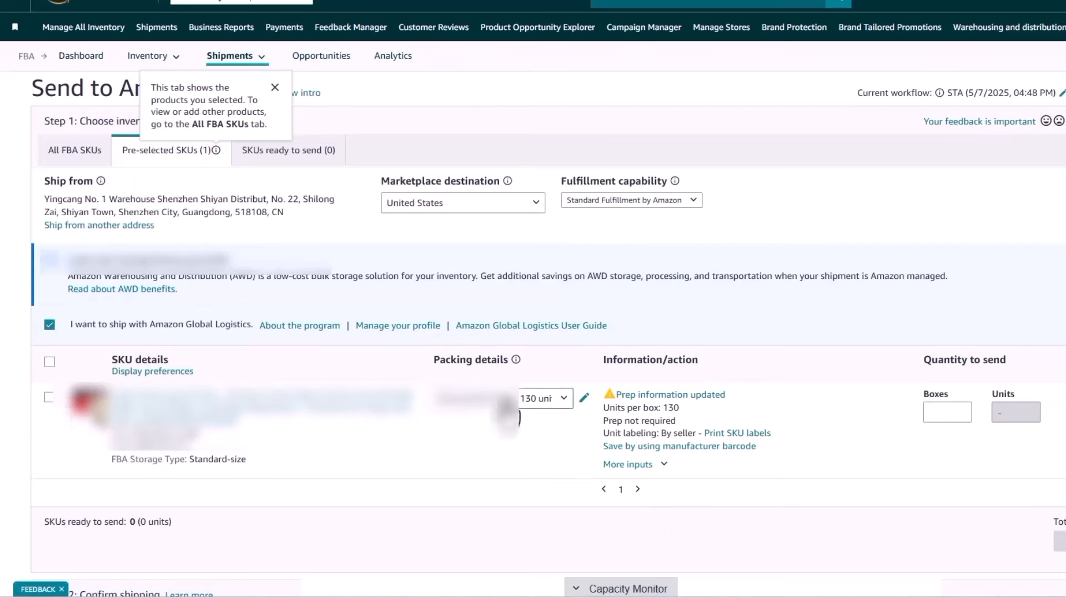
# - Create a new packing template for the SKU named "150 Units Per Case" with the Case pack type
pyautogui.click(525, 400)
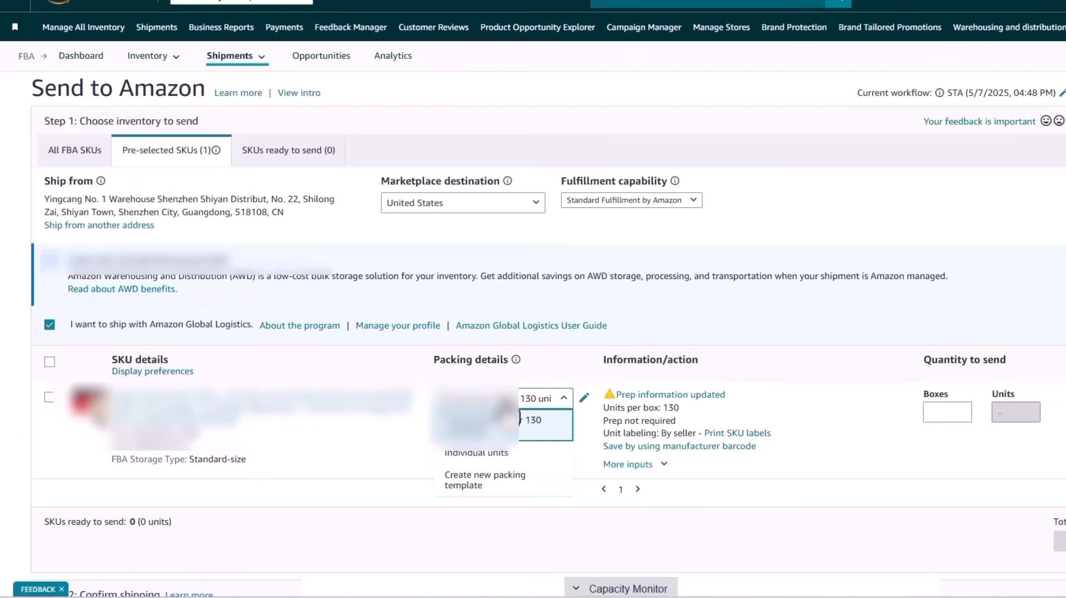
pyautogui.click(491, 491)
pyautogui.click(209, 225)
pyautogui.write('150 Units Per Case')
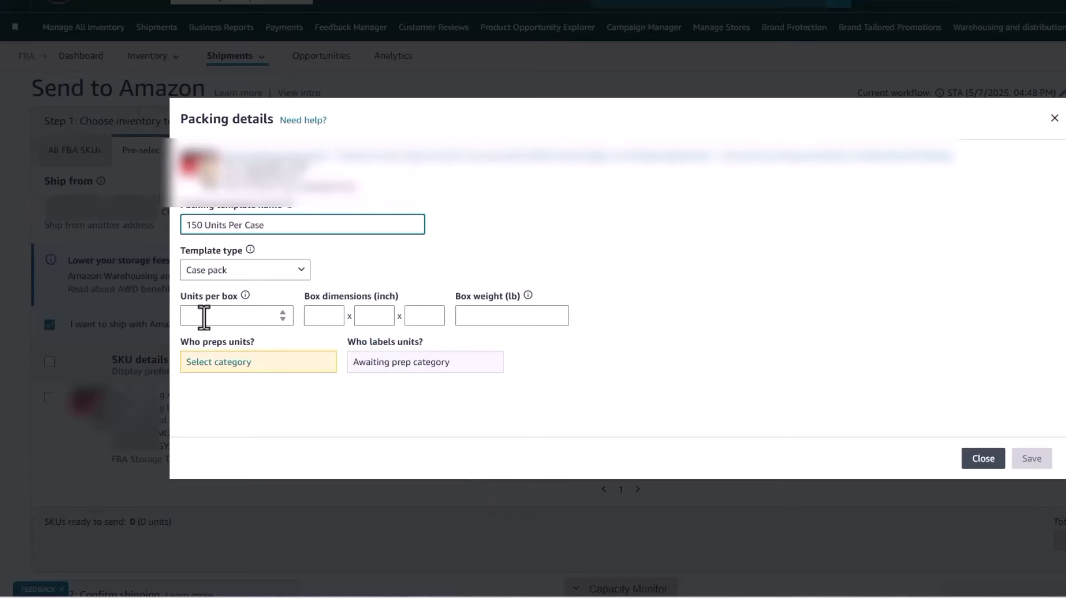
pyautogui.click(202, 273)
pyautogui.click(204, 294)
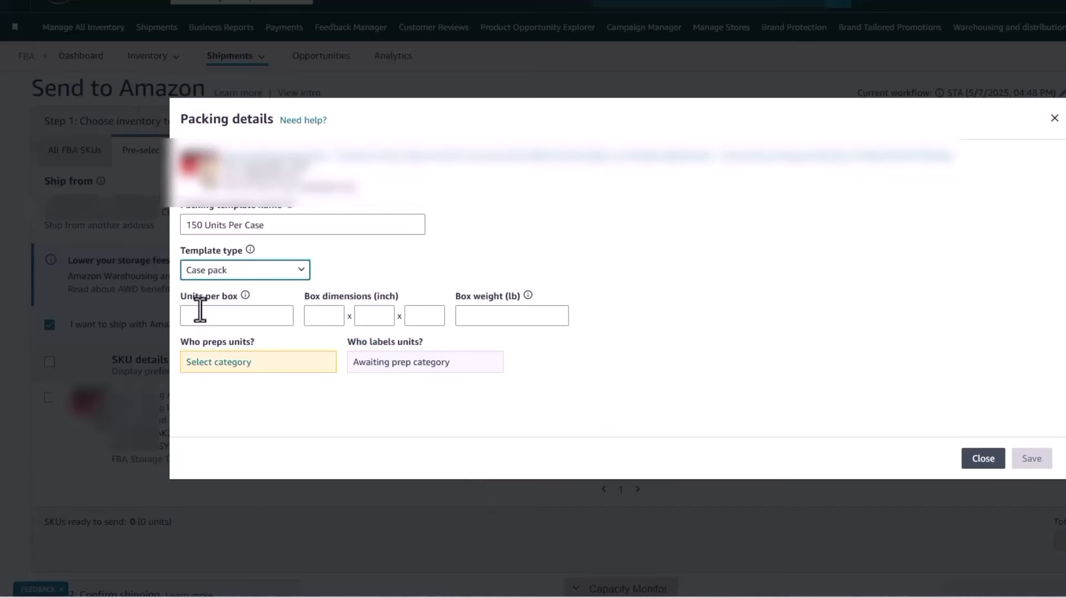
# - Fill in the packing template with 150 units per box, box dimensions 18 x 12 x 12 inches and a box weight of 10 lb
pyautogui.click(199, 317)
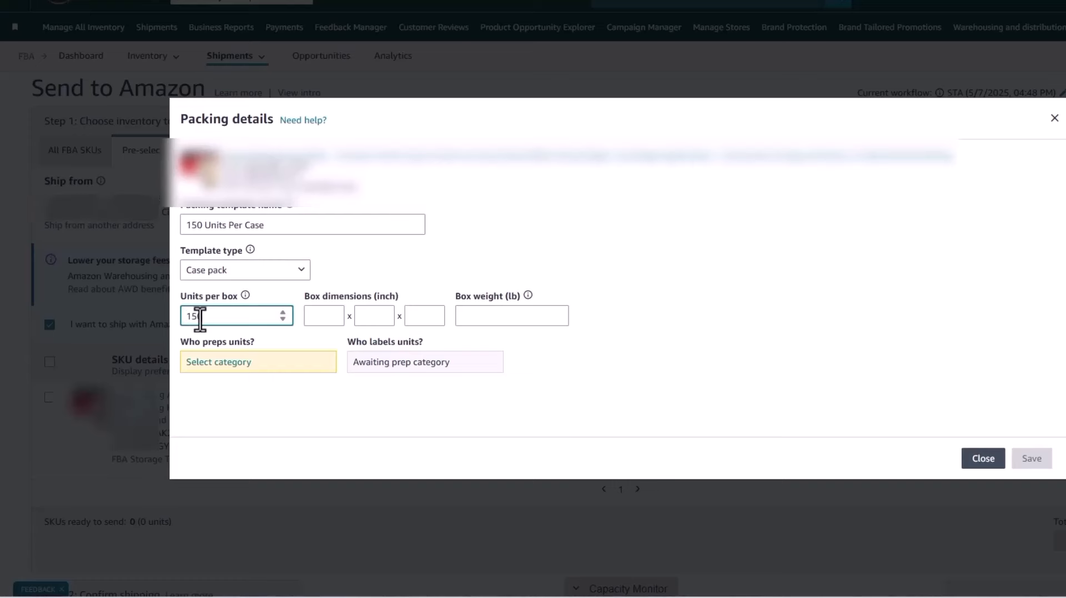
pyautogui.click(312, 320)
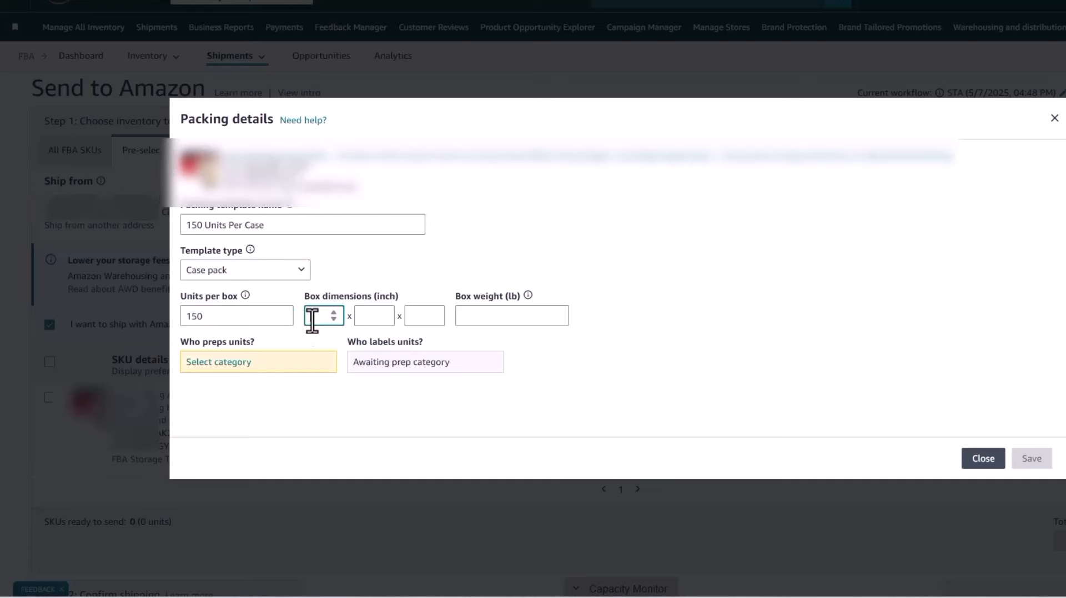
pyautogui.press('Tab')
pyautogui.write('12')
pyautogui.press('Tab')
pyautogui.write('12')
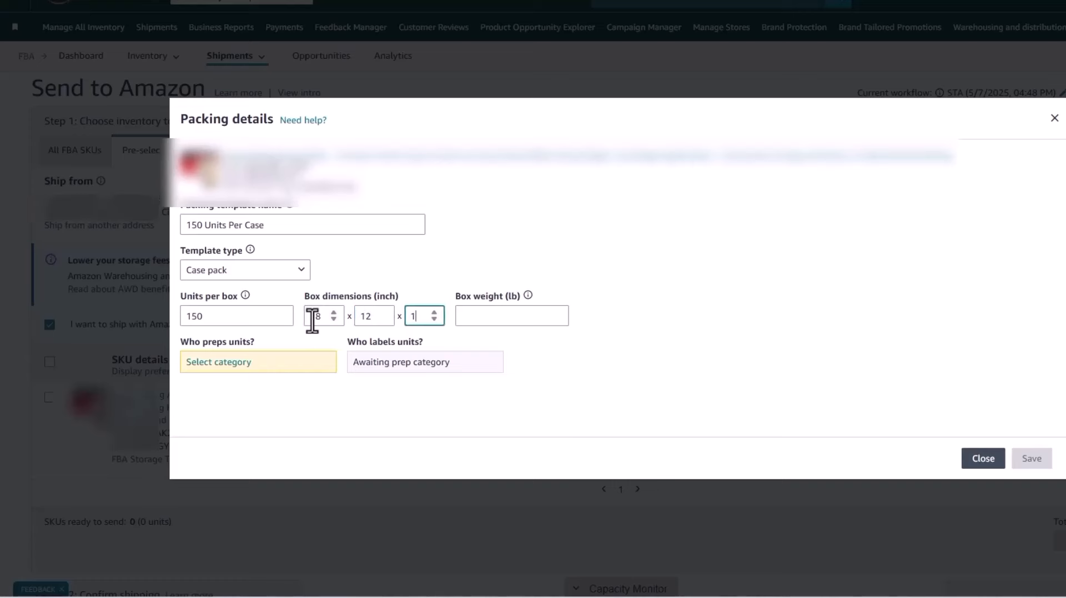
pyautogui.press('Tab')
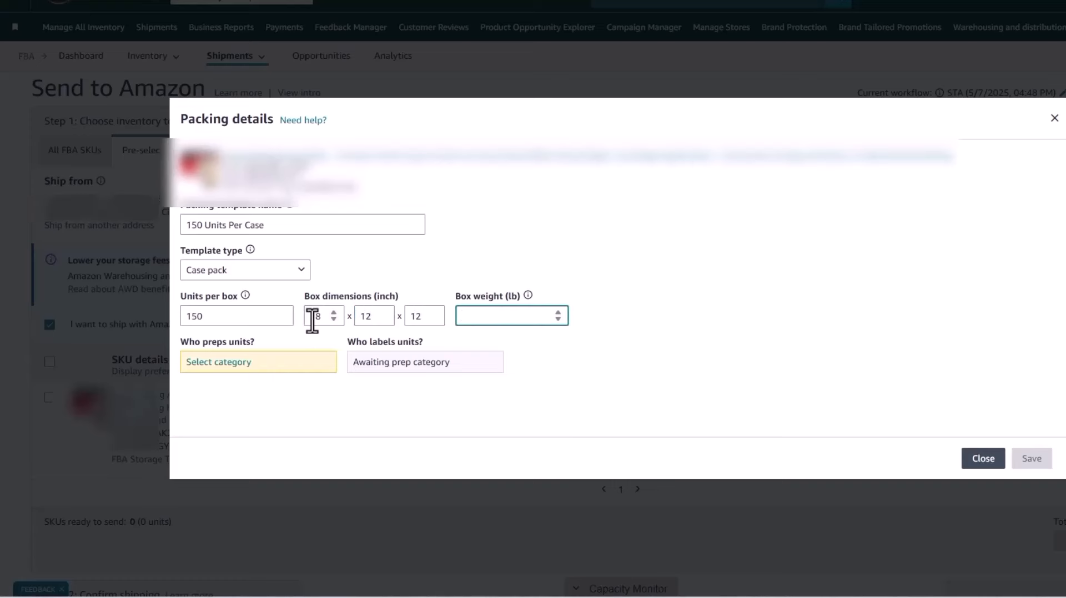
pyautogui.click(658, 209)
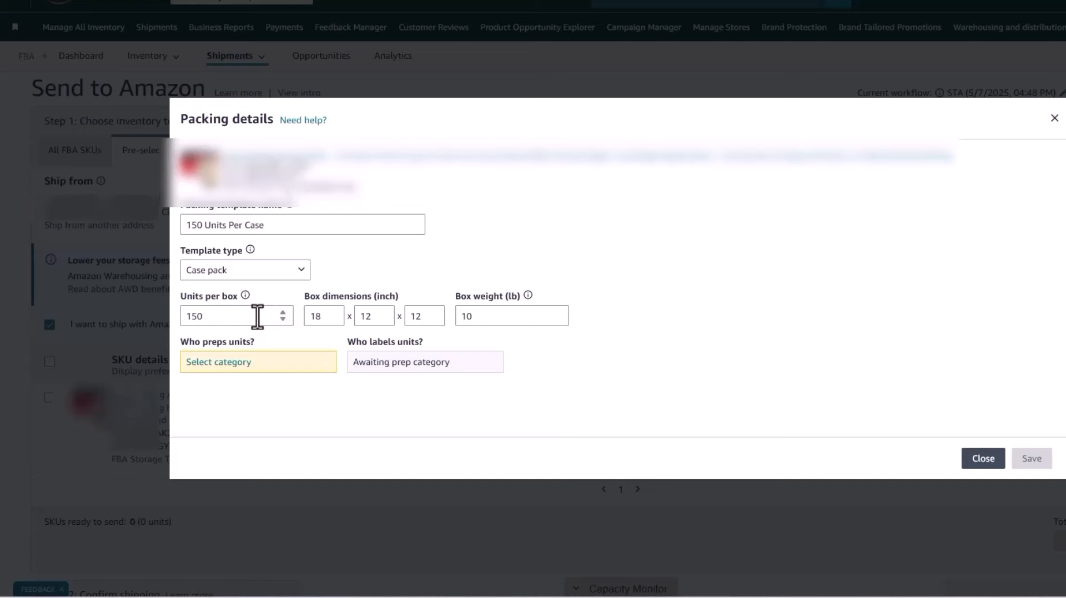
# - Set the prep category to No prep needed, checking the manufacturer barcode option, and save the packing template
pyautogui.click(243, 364)
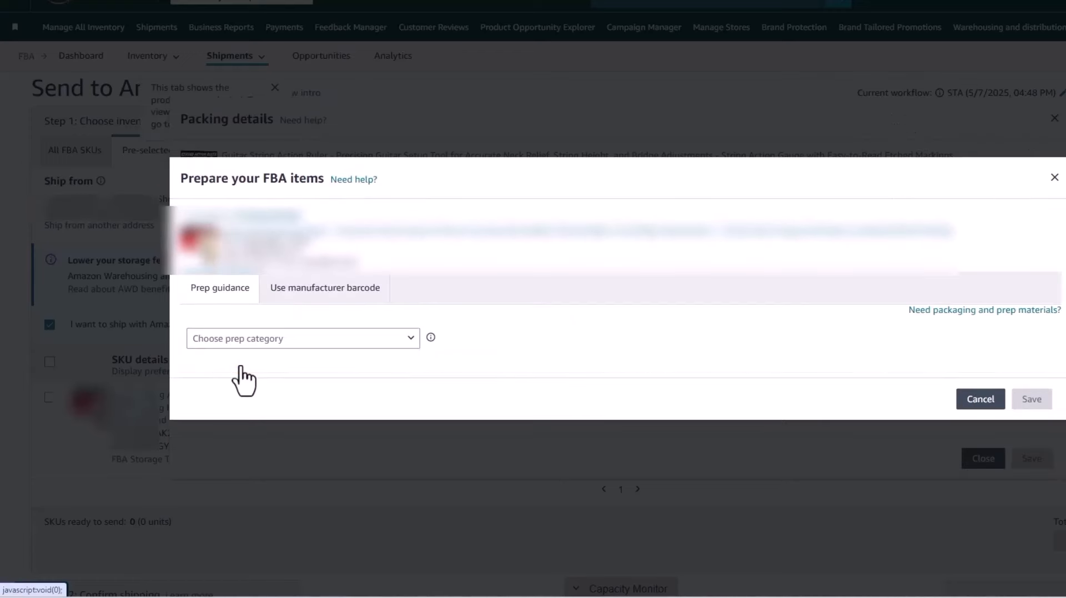
pyautogui.click(241, 348)
pyautogui.click(240, 317)
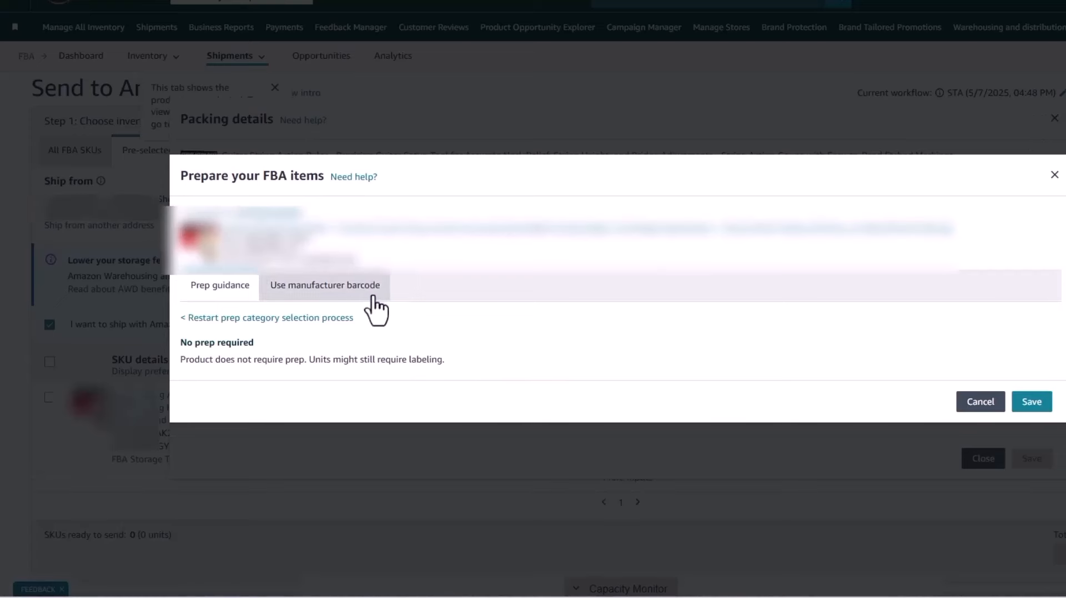
pyautogui.click(307, 288)
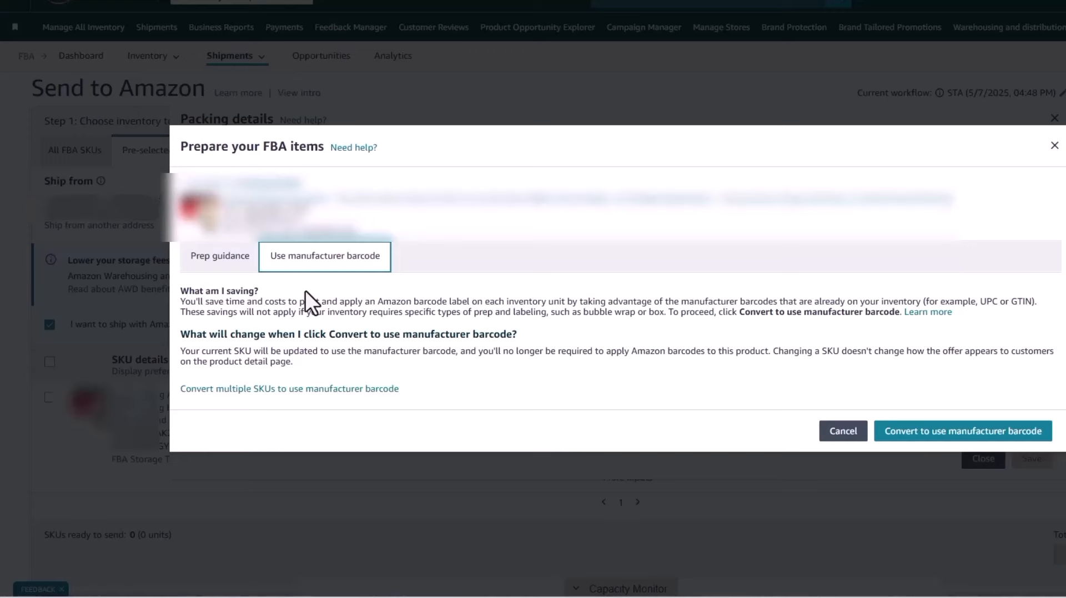
pyautogui.click(224, 262)
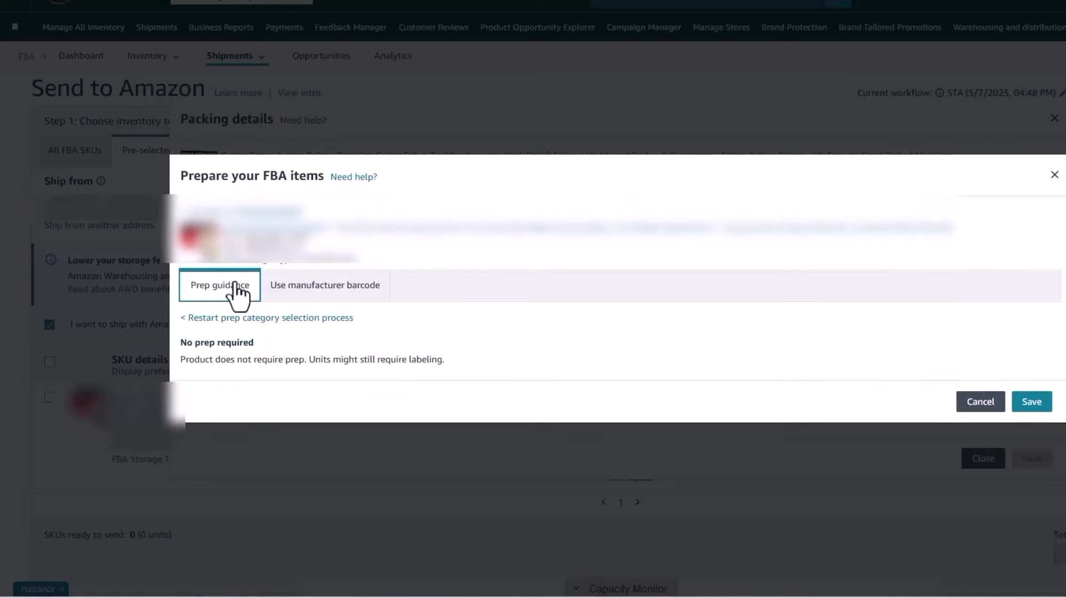
pyautogui.click(1031, 404)
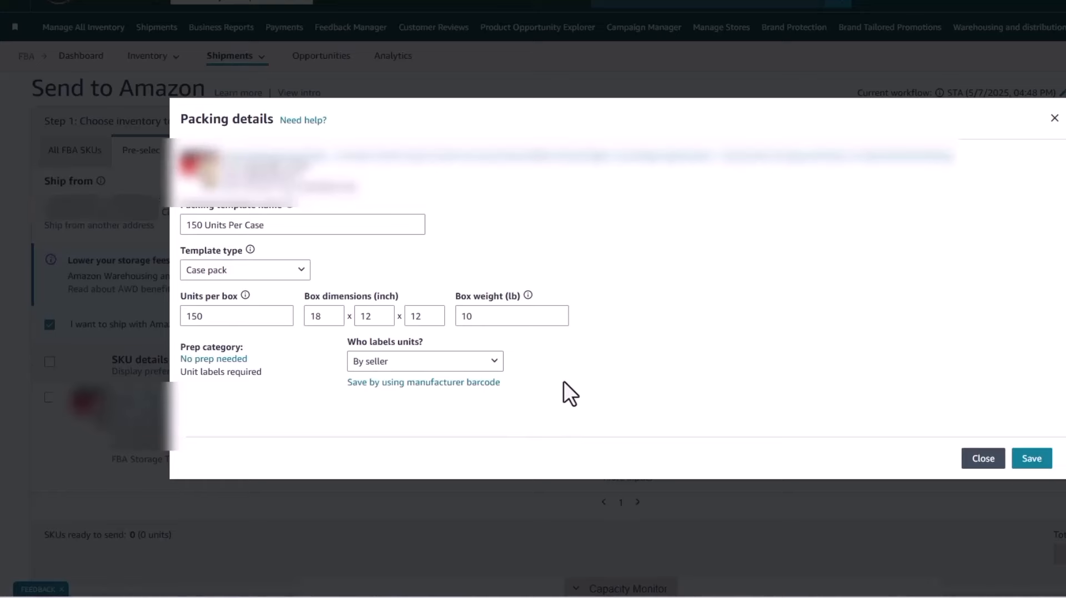
pyautogui.click(1029, 462)
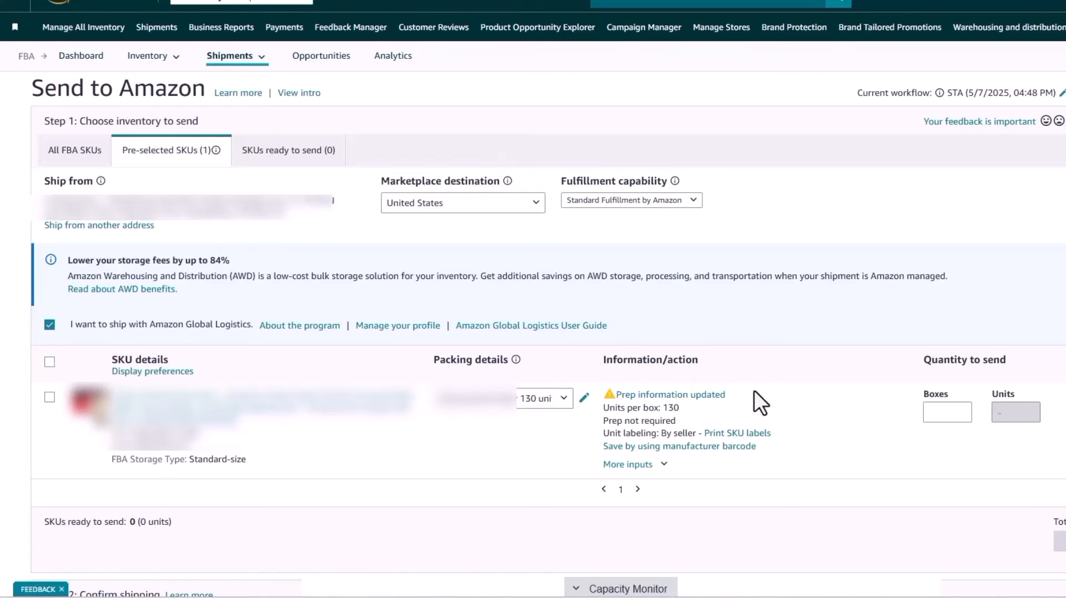
# - Mark 15 boxes of the SKU as ready to send and confirm the inventory for the shipment
pyautogui.tripleClick(114, 209)
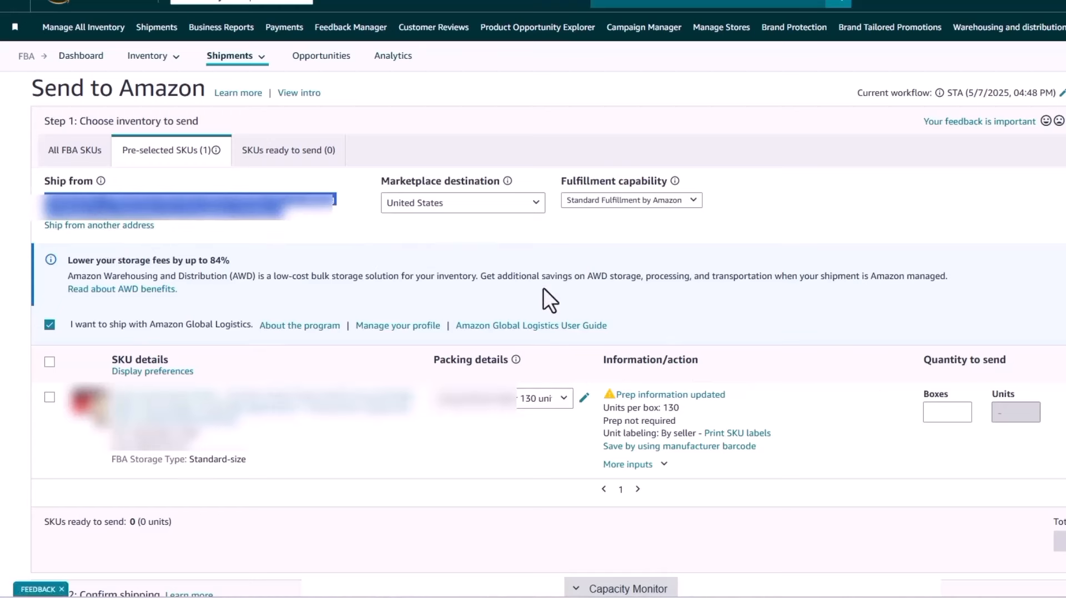
pyautogui.click(932, 411)
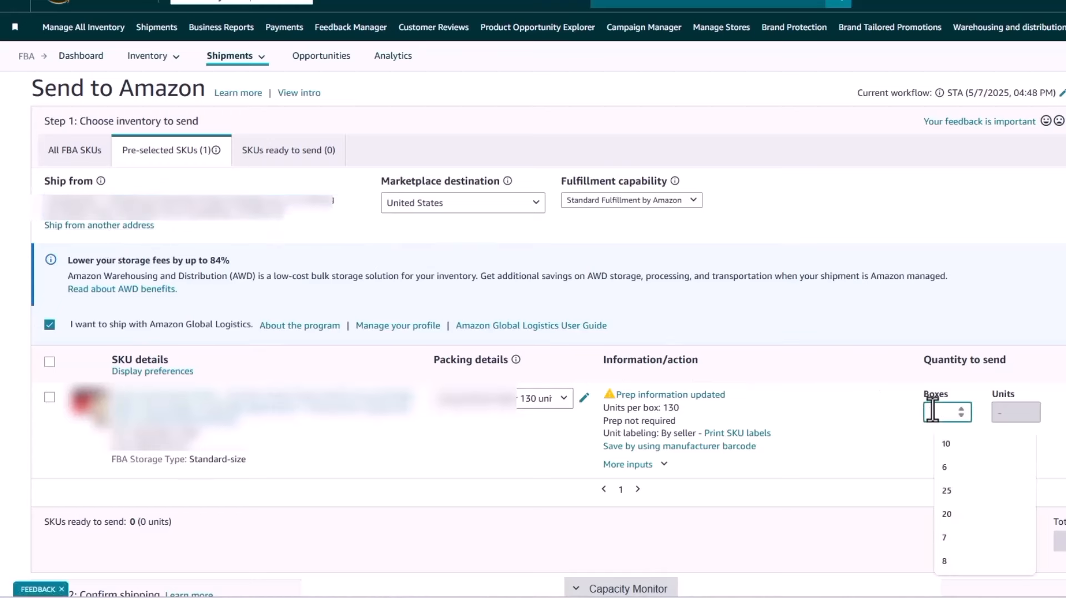
pyautogui.write('15')
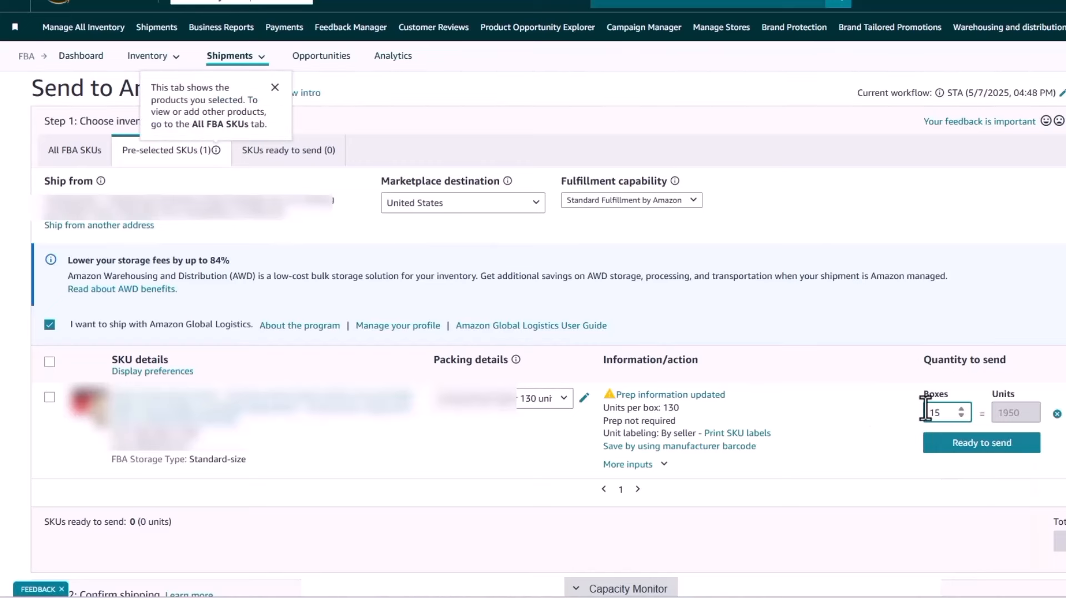
pyautogui.click(968, 460)
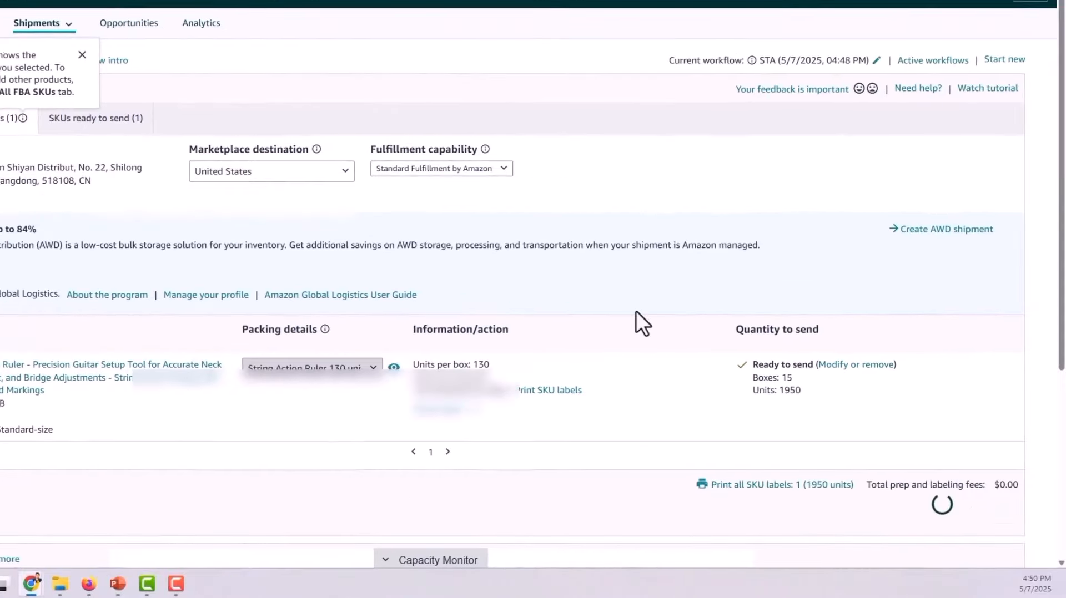
pyautogui.click(913, 506)
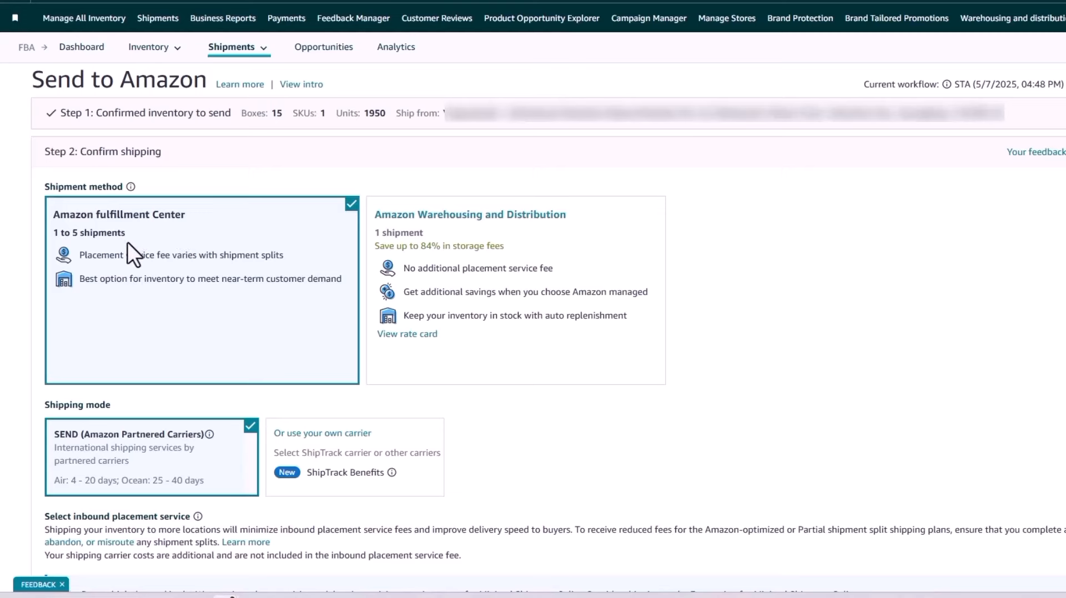
# - Choose Ocean Shipping - LCL as the shipping mode and set the ship date to 5/9/2025
pyautogui.scroll(-3, 147, 276)
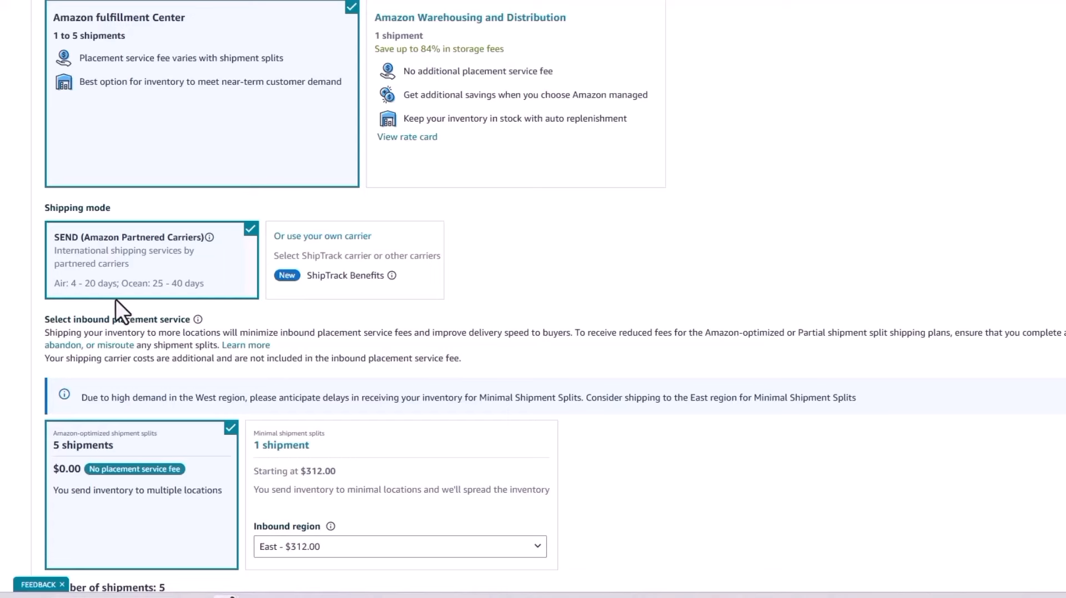
pyautogui.scroll(-3, 155, 102)
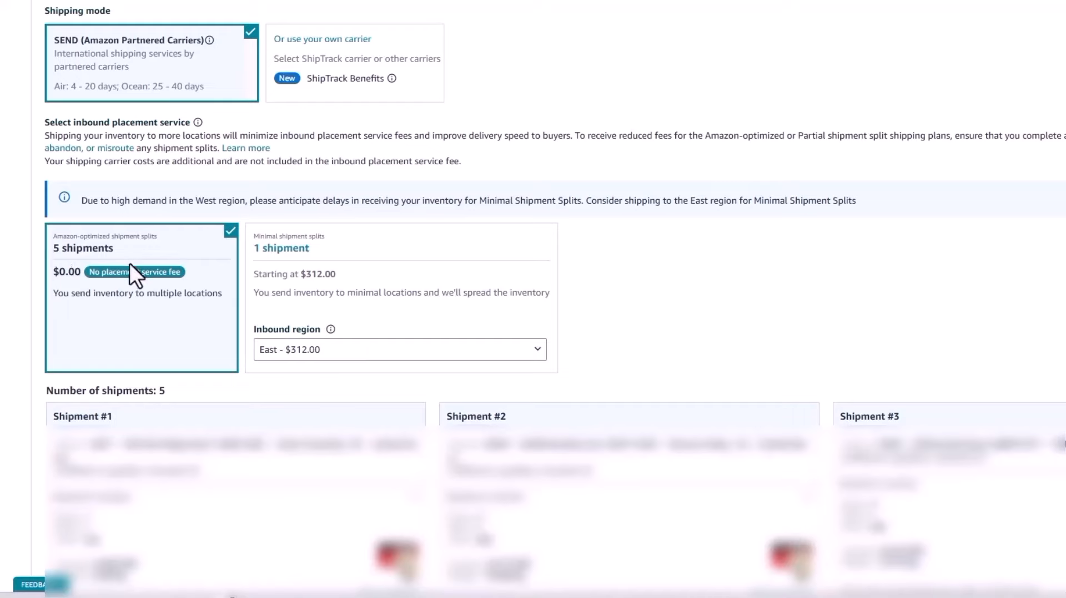
pyautogui.scroll(-4, 129, 263)
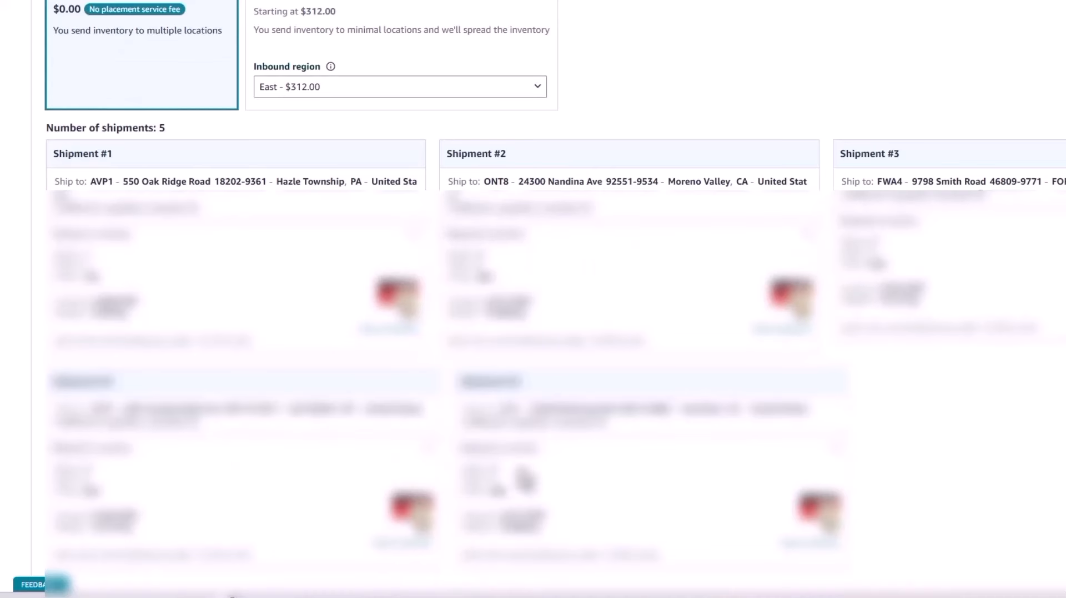
pyautogui.scroll(-5, 369, 385)
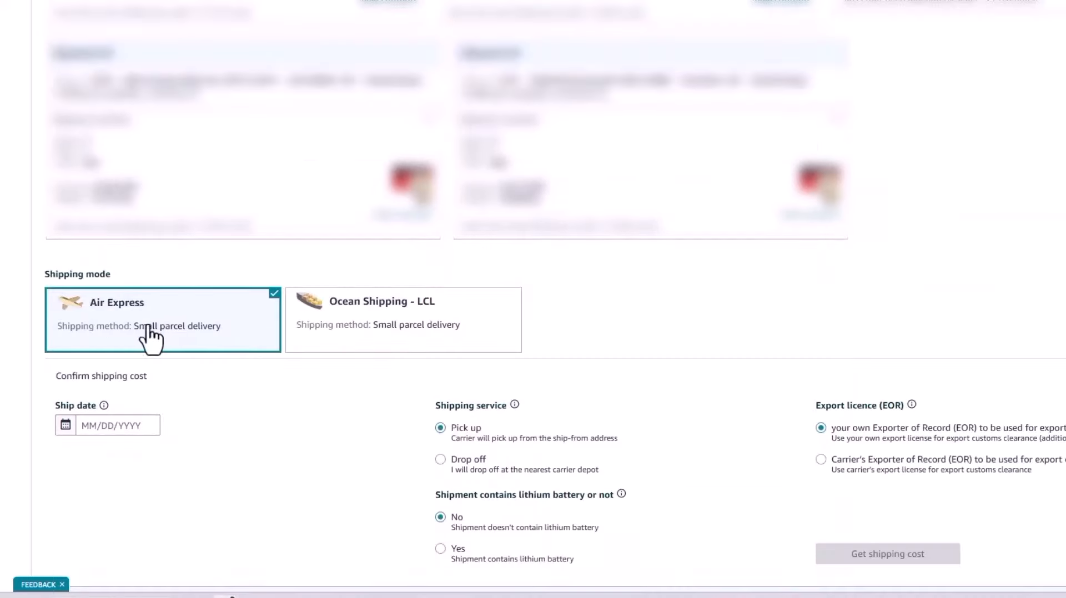
pyautogui.click(366, 328)
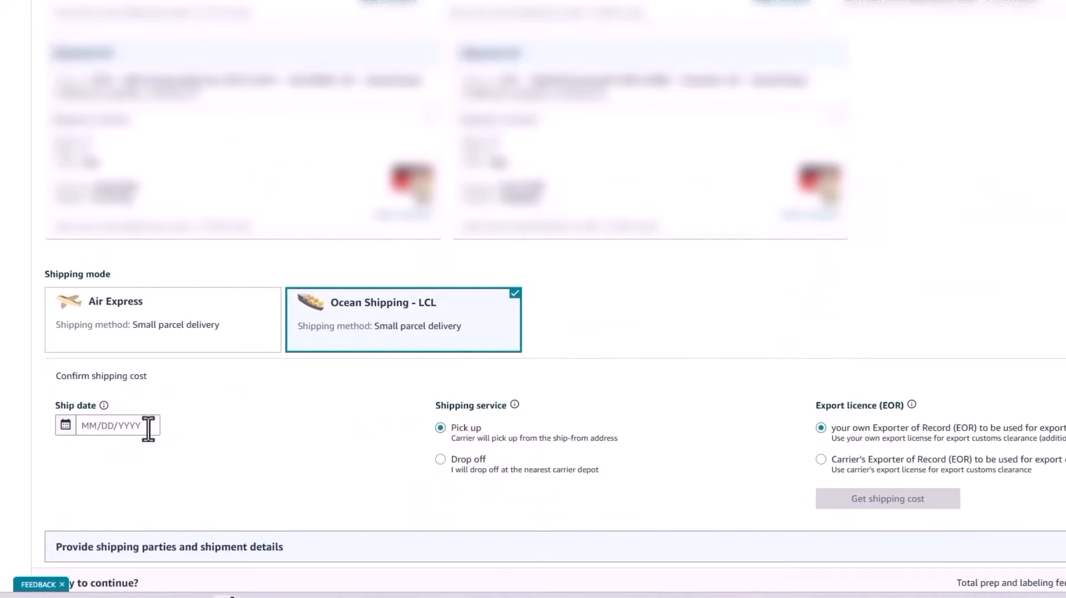
pyautogui.click(96, 427)
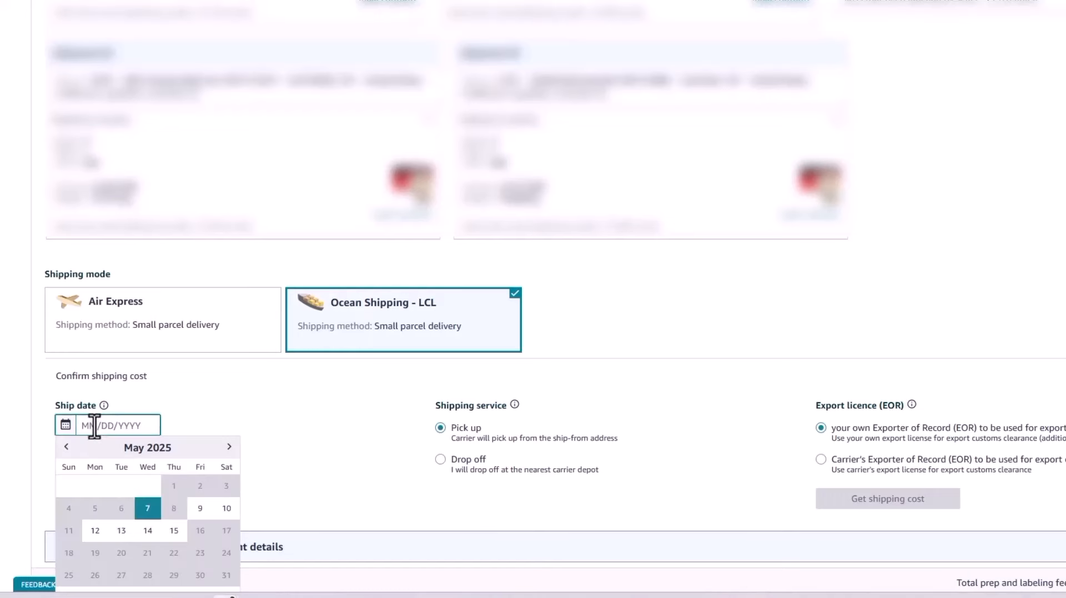
pyautogui.click(199, 509)
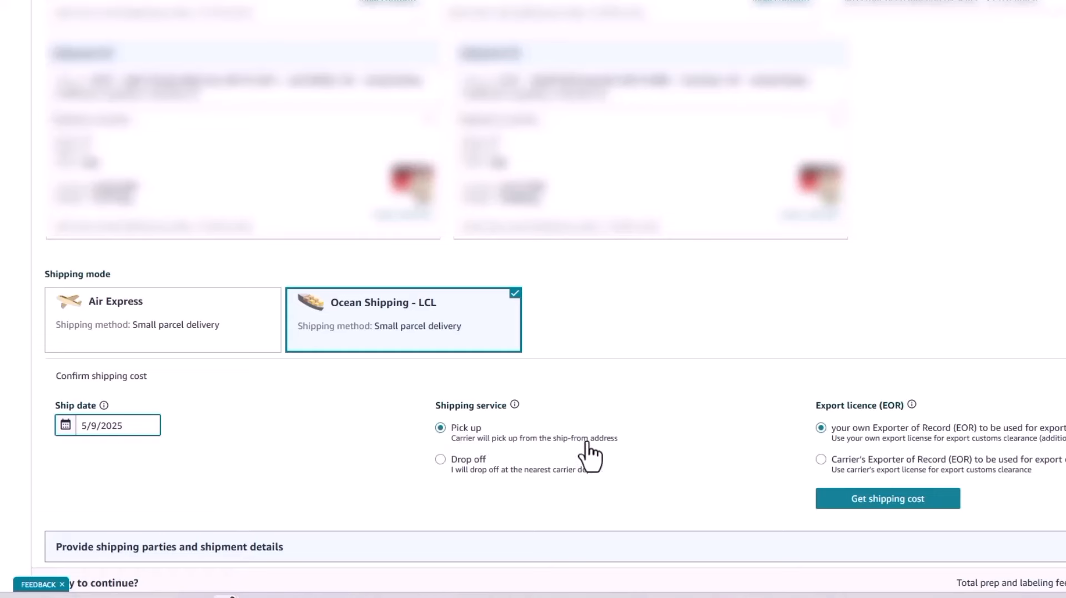
# - Get shipping costs using the Carrier's Exporter of Record (EOR) and book Niuku's Standard shipping courier delivery
pyautogui.scroll(-1, 788, 411)
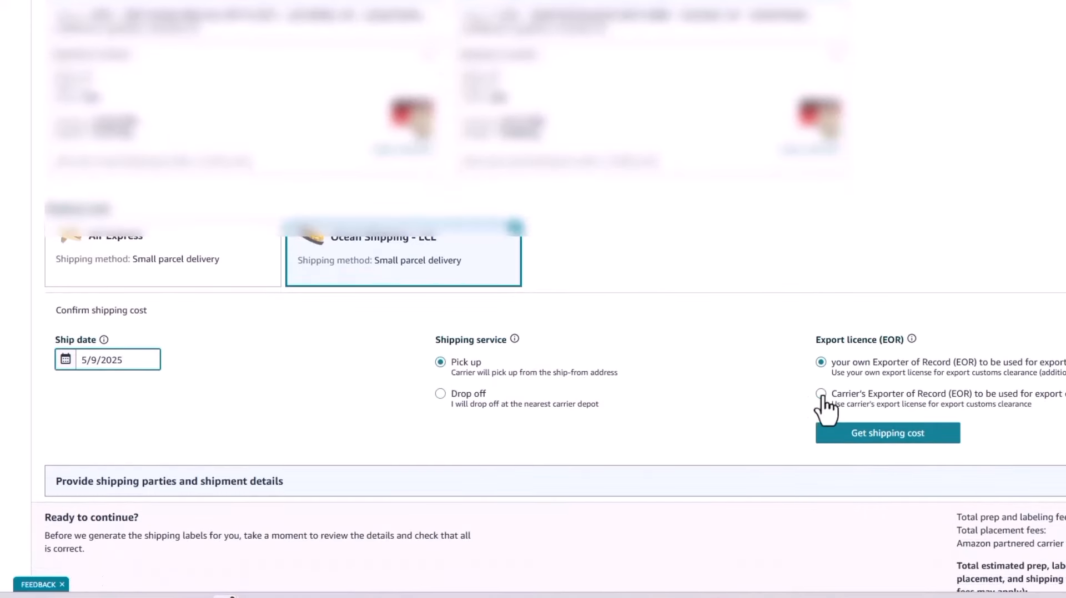
pyautogui.click(820, 395)
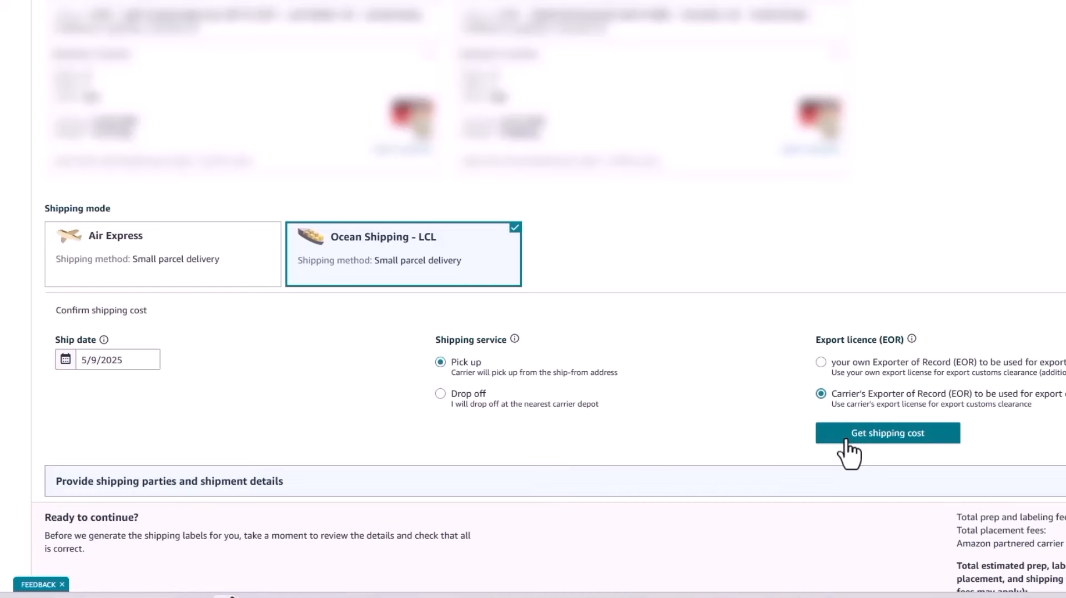
pyautogui.click(845, 440)
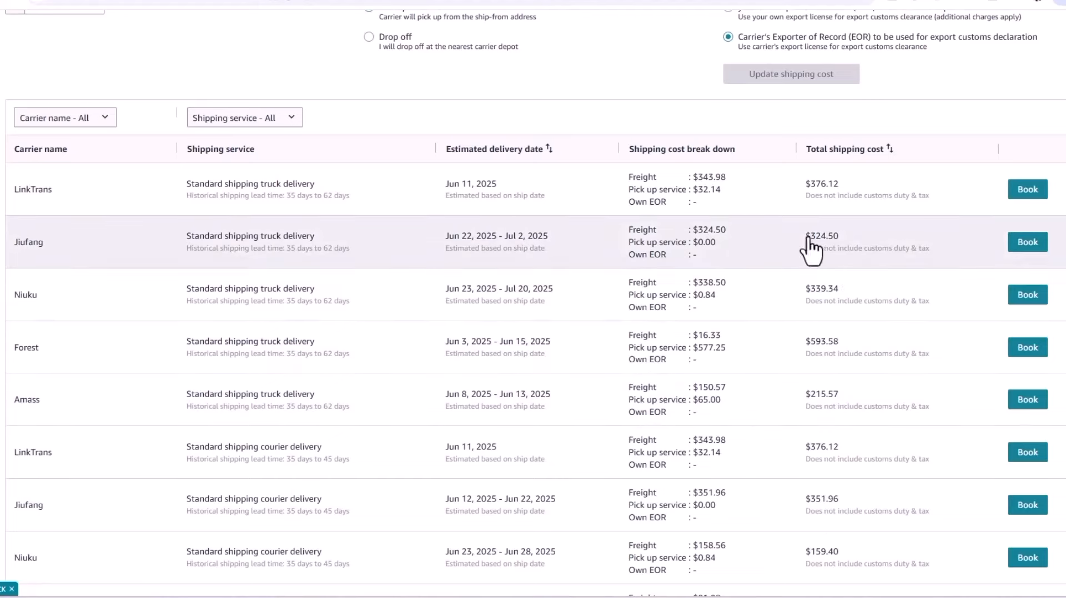
pyautogui.scroll(-2, 721, 412)
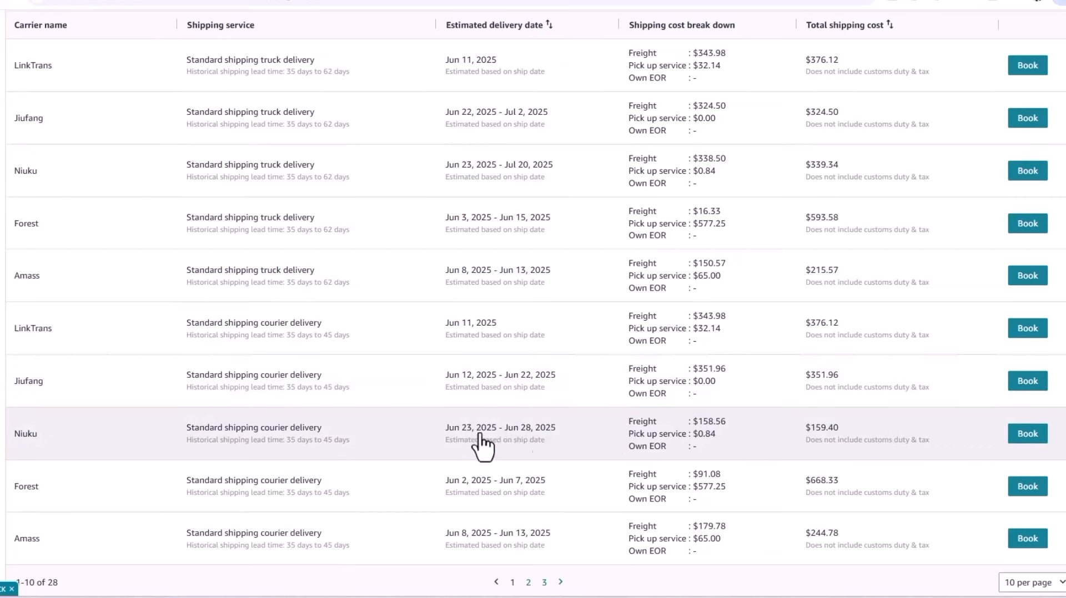
pyautogui.click(1020, 441)
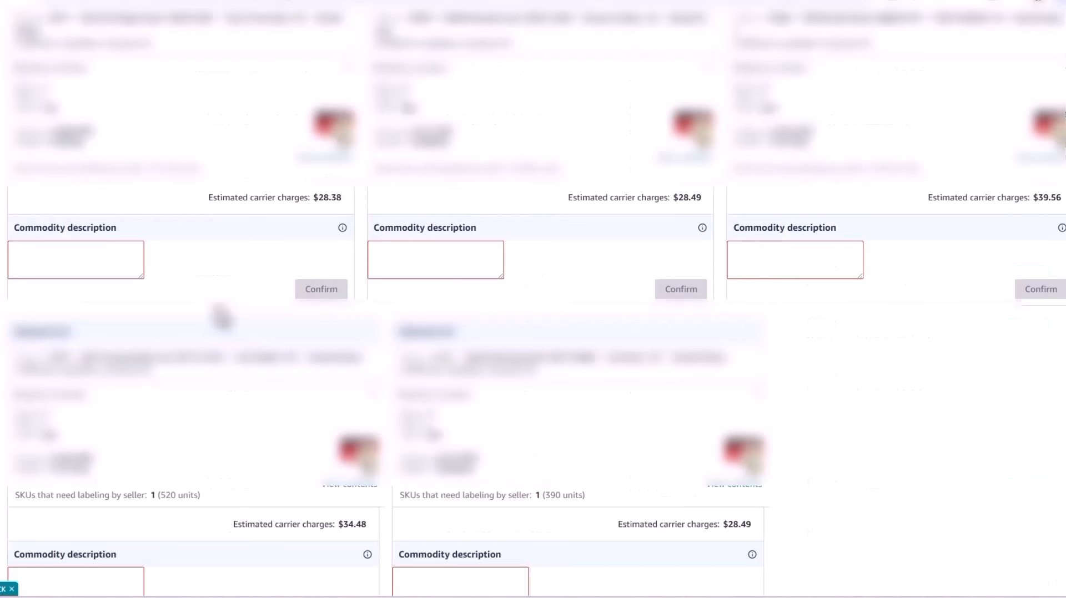
# - Paste the commodity description into Shipments #1, #2 and #3 and confirm each one
pyautogui.click(51, 267)
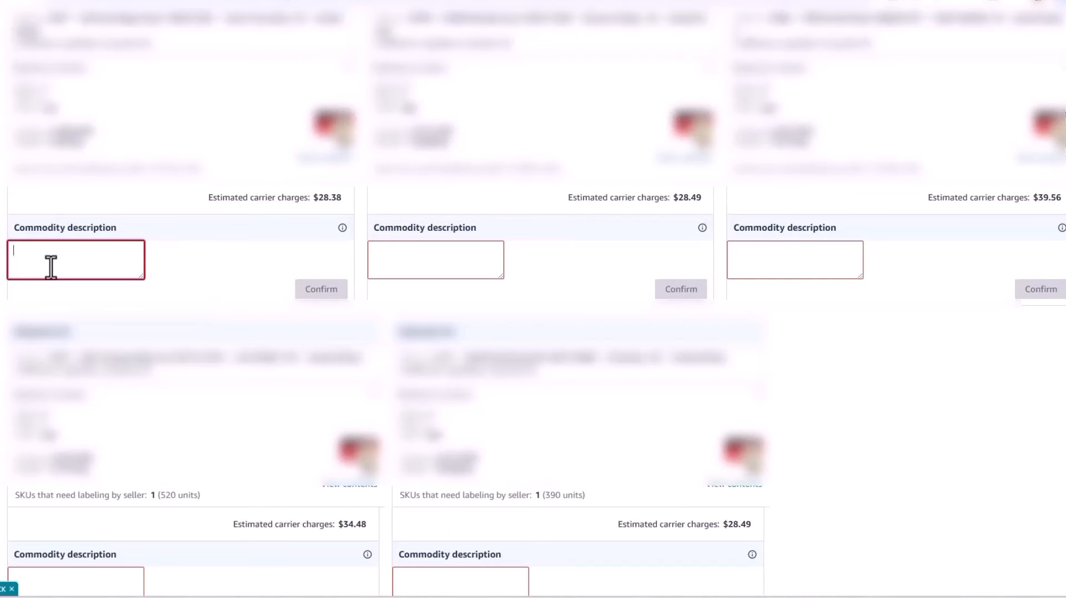
pyautogui.hotkey('ctrl', 'v')
pyautogui.moveTo(78, 250); pyautogui.dragTo(9, 262)
pyautogui.click(325, 290)
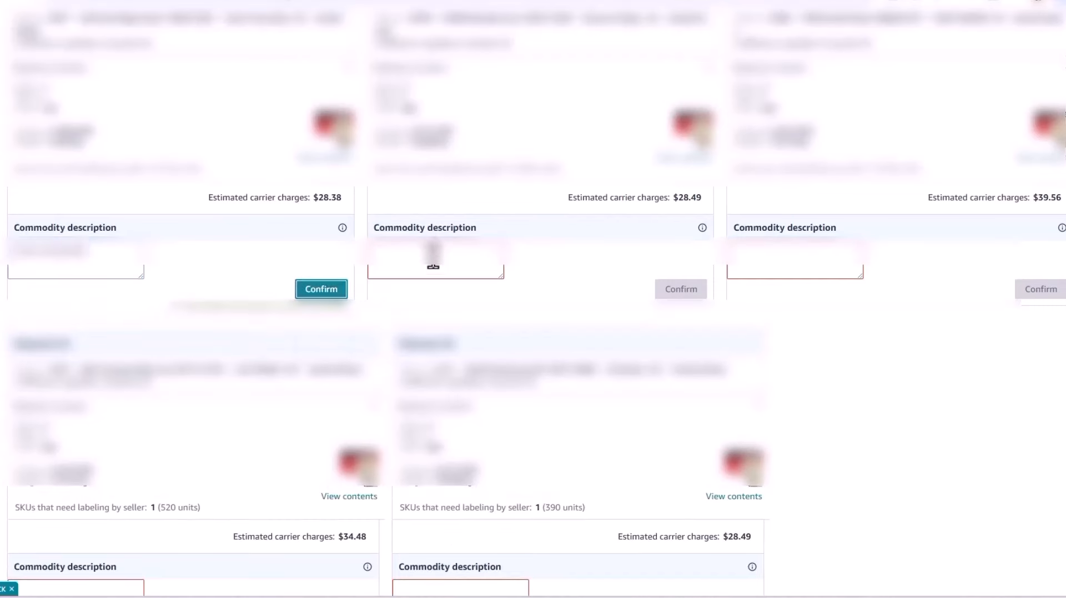
pyautogui.click(431, 268)
pyautogui.hotkey('ctrl', 'v')
pyautogui.click(699, 289)
pyautogui.click(743, 253)
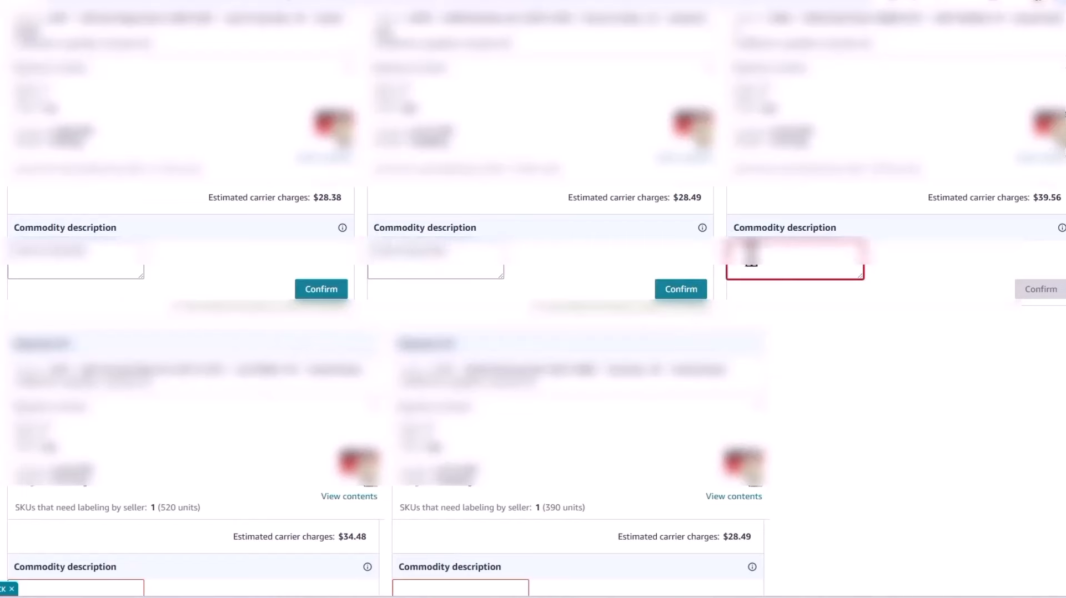
pyautogui.hotkey('ctrl', 'v')
pyautogui.click(1032, 290)
# - Examine the shipping party fields for the Chinese and English company names, company information and origin contact details
pyautogui.scroll(5, 38, 239)
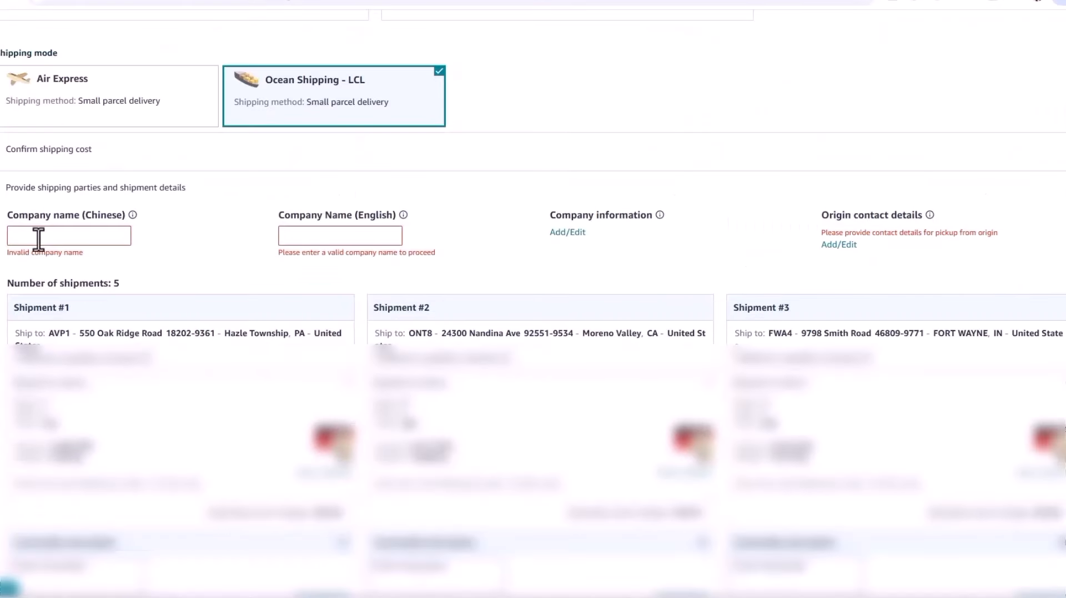
pyautogui.click(38, 237)
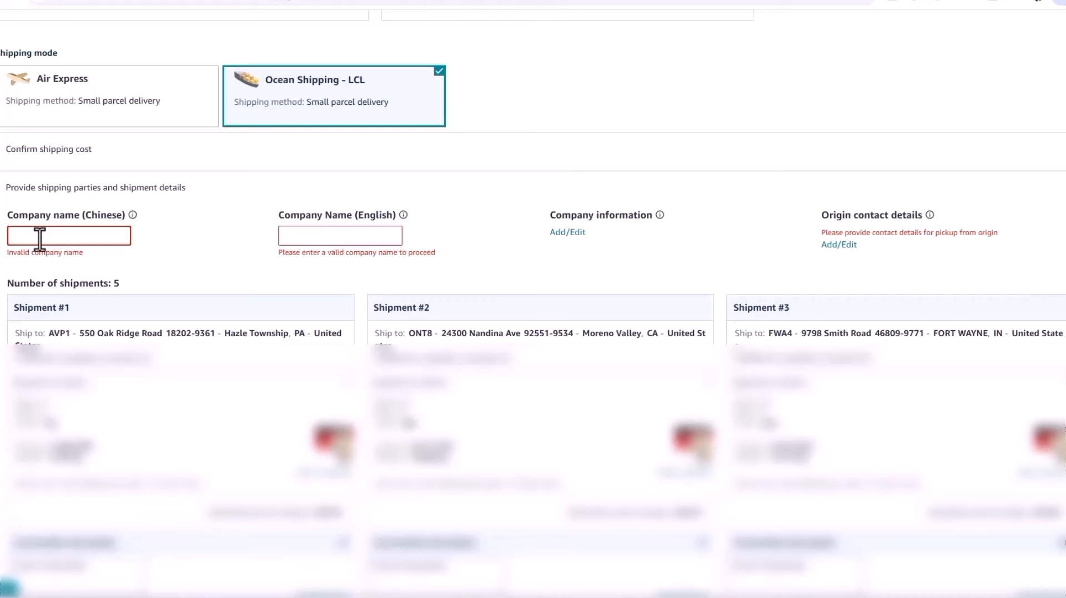
pyautogui.click(312, 236)
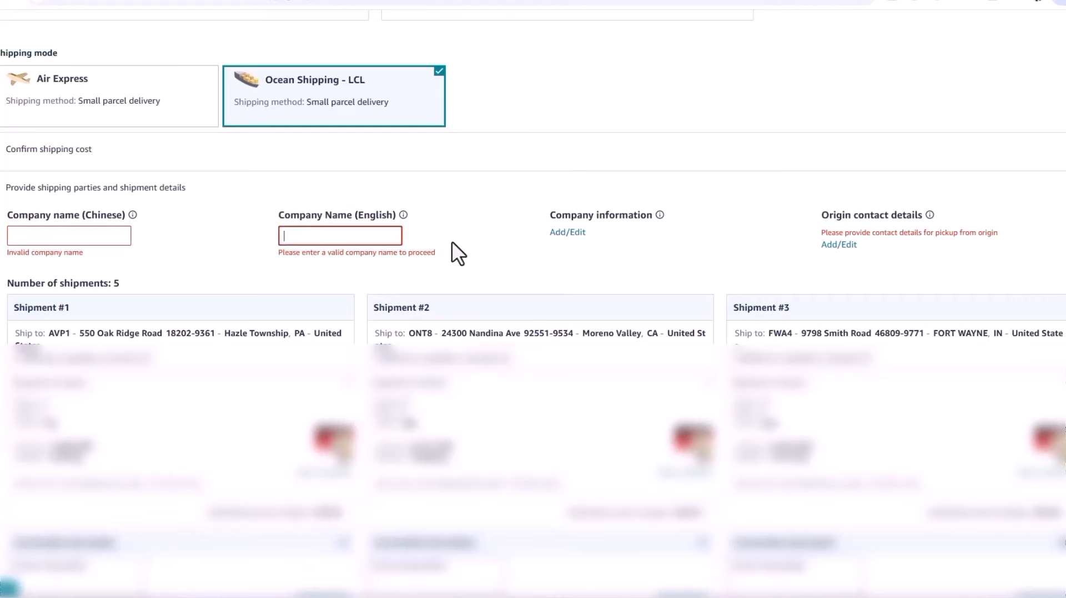
pyautogui.click(563, 233)
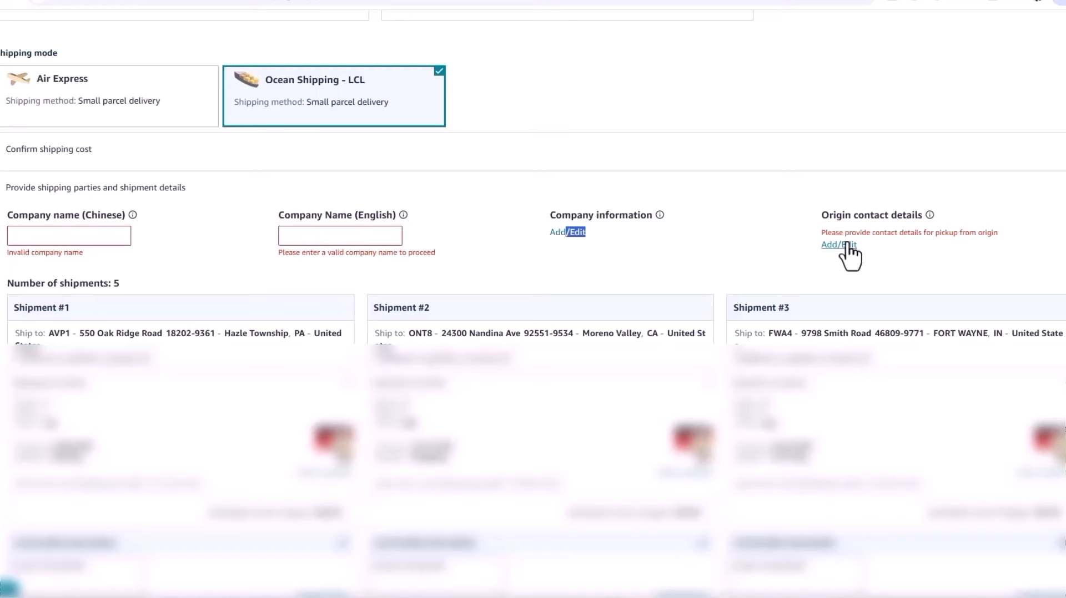
# - Agree to the Terms and Conditions for the shipment charges and highlight the Step 3: Print box labels heading
pyautogui.scroll(-10, 579, 236)
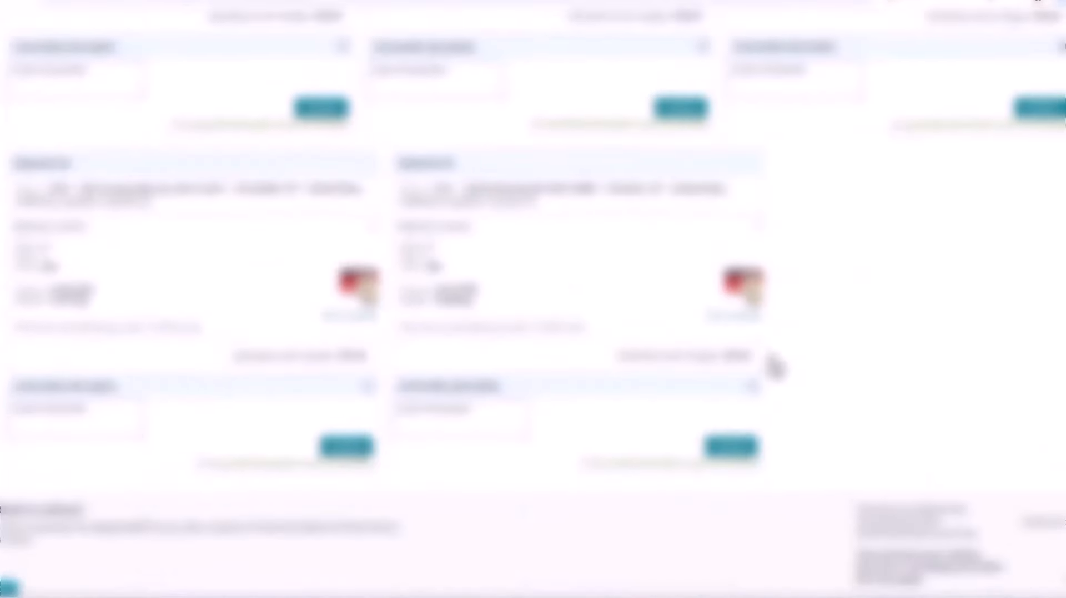
pyautogui.click(864, 426)
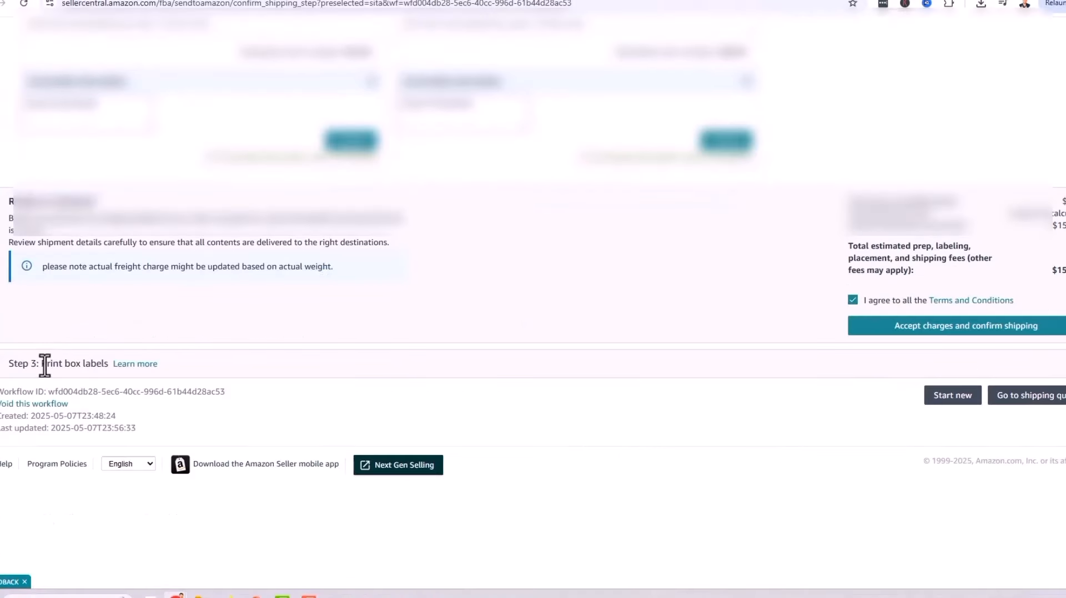
pyautogui.tripleClick(44, 363)
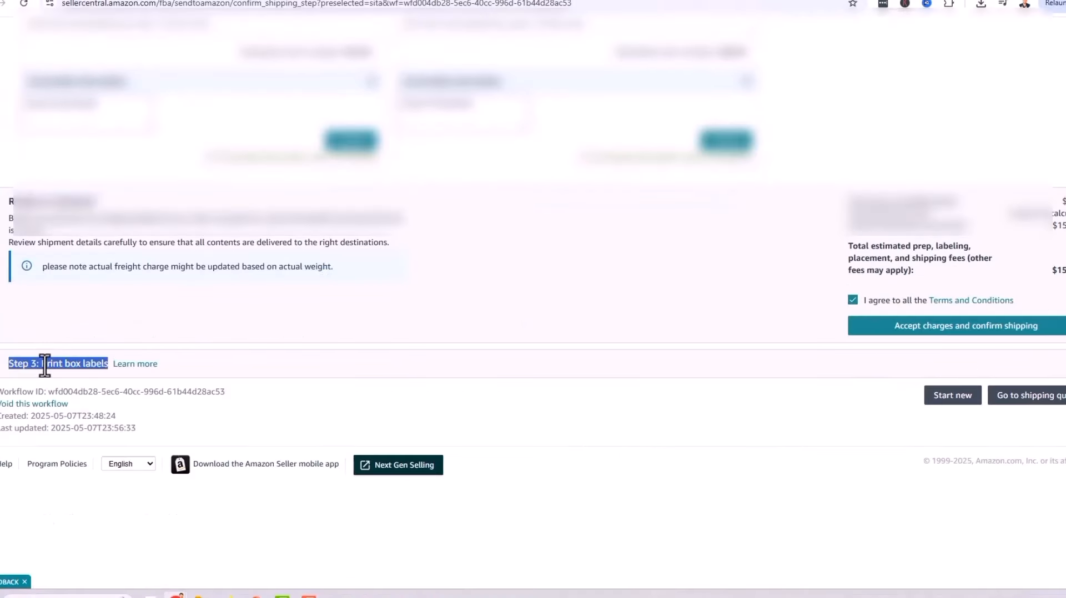